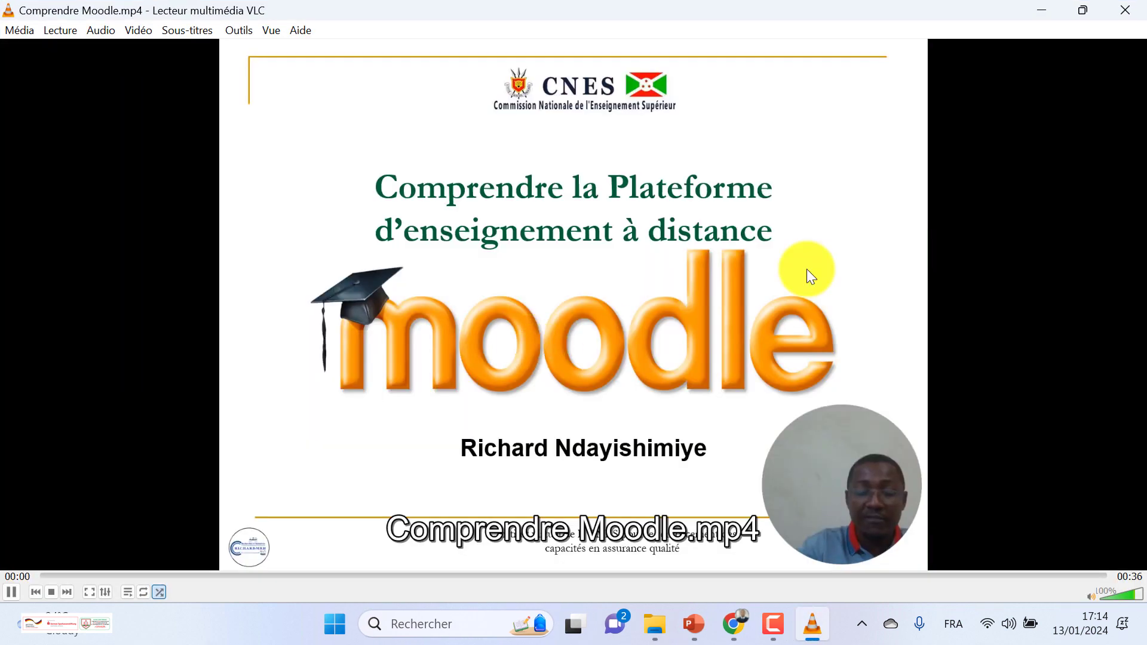
Step: Close the video player and switch to YouTube in Chrome to start putting a new video online
click(1125, 10)
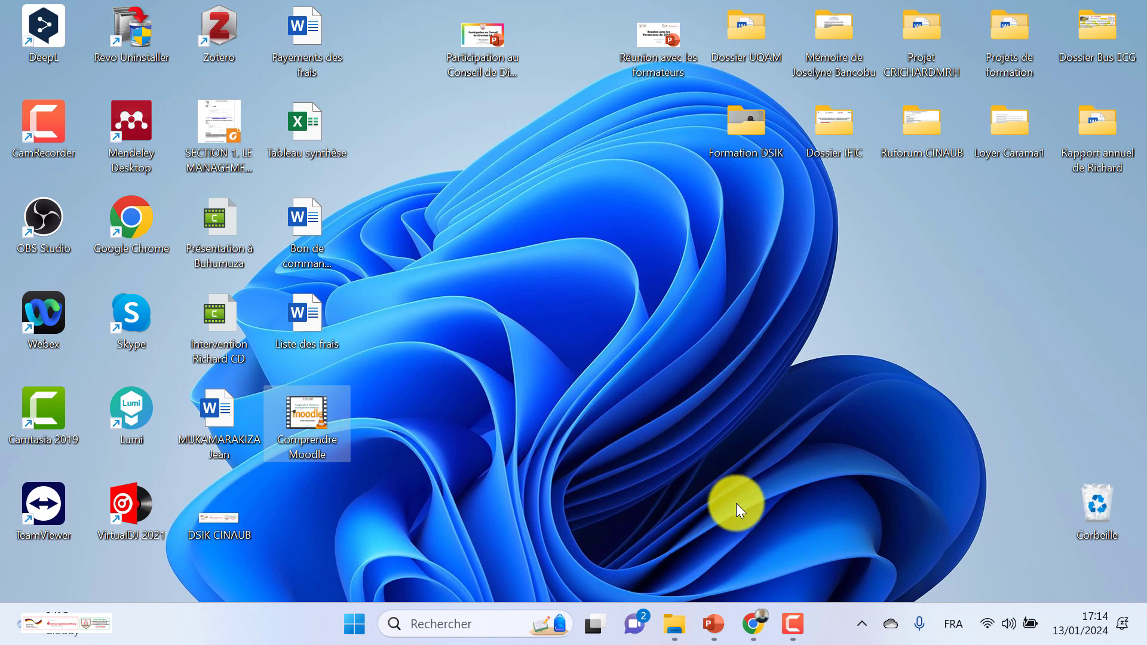
click(747, 618)
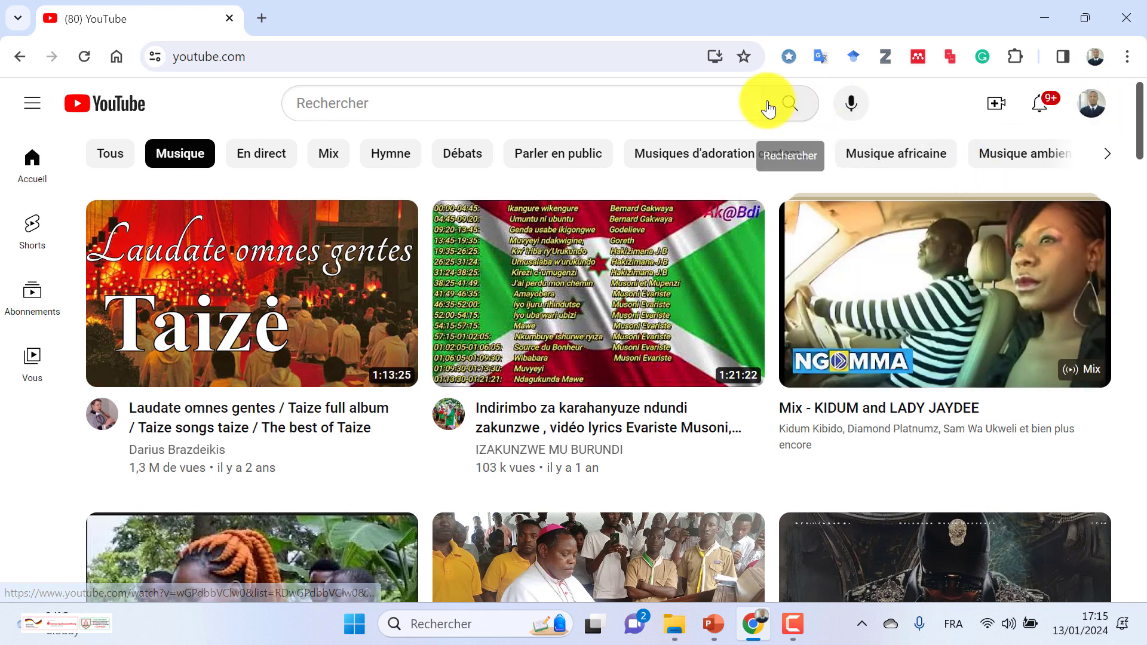
click(997, 106)
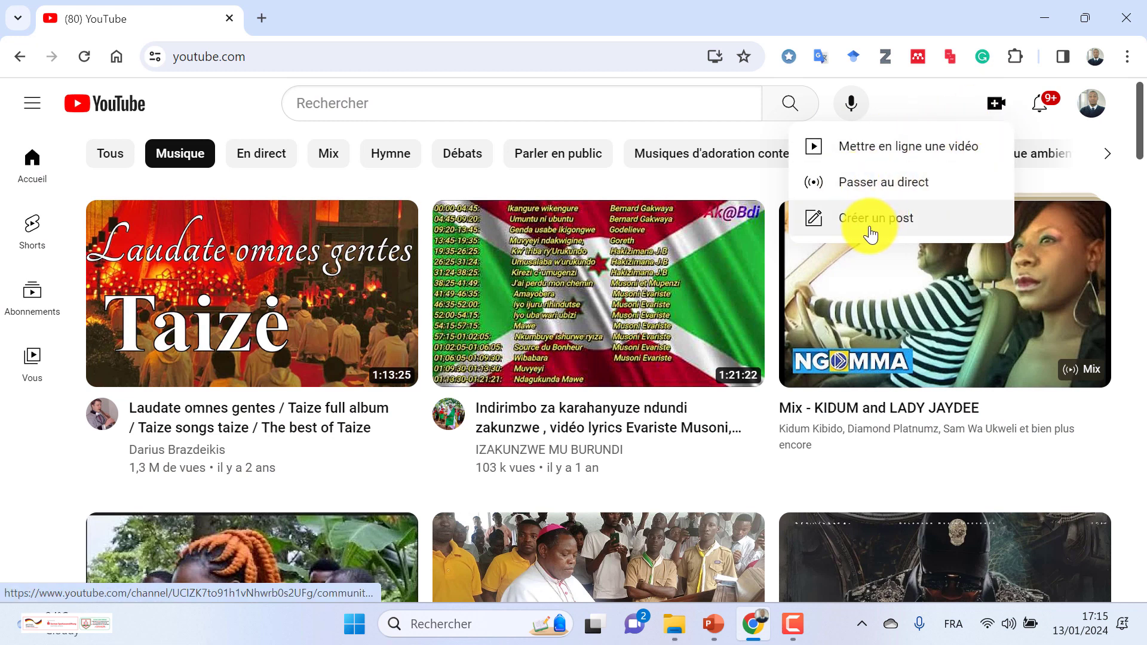
click(891, 150)
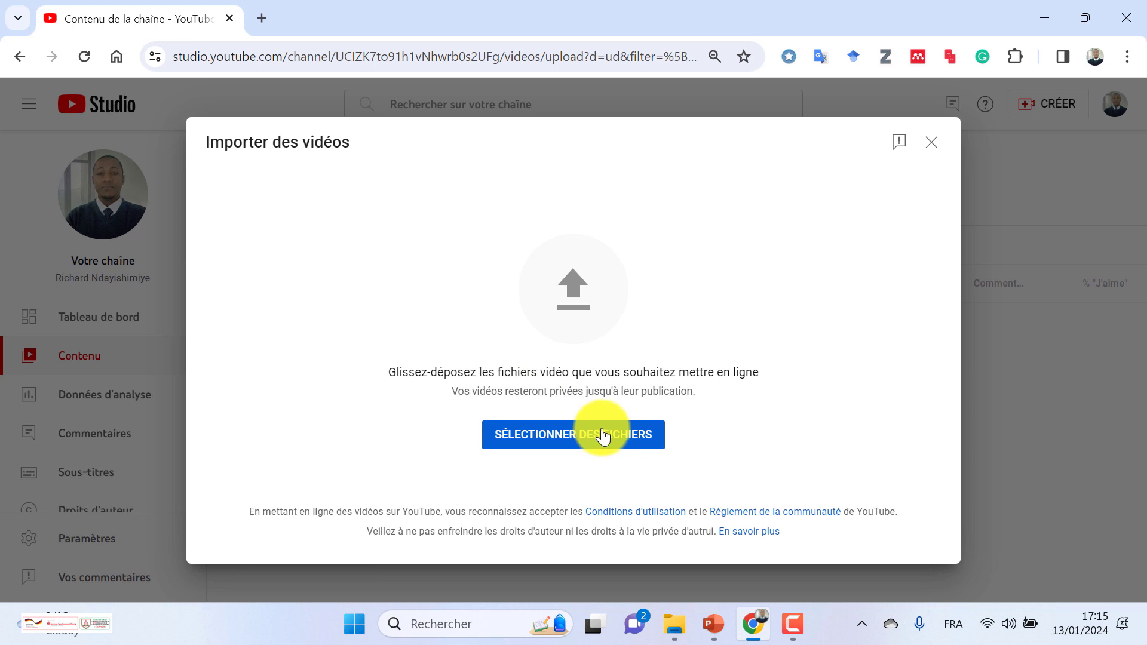
Step: Choose the Comprendre Moodle video file from the Bureau folder for upload
click(602, 436)
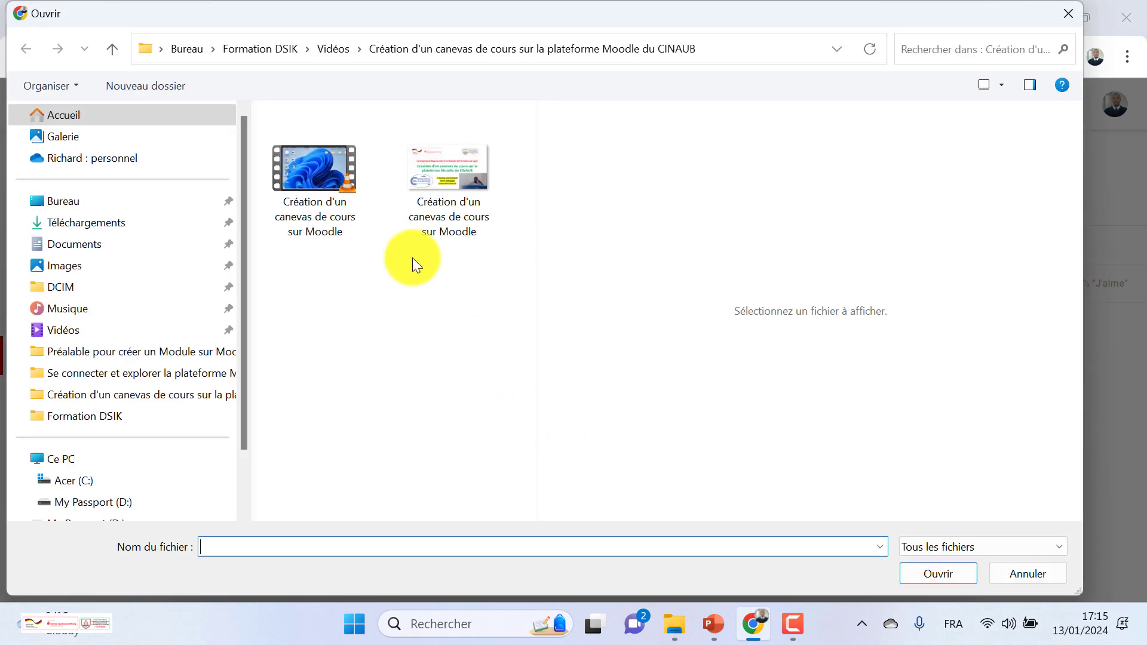
click(85, 204)
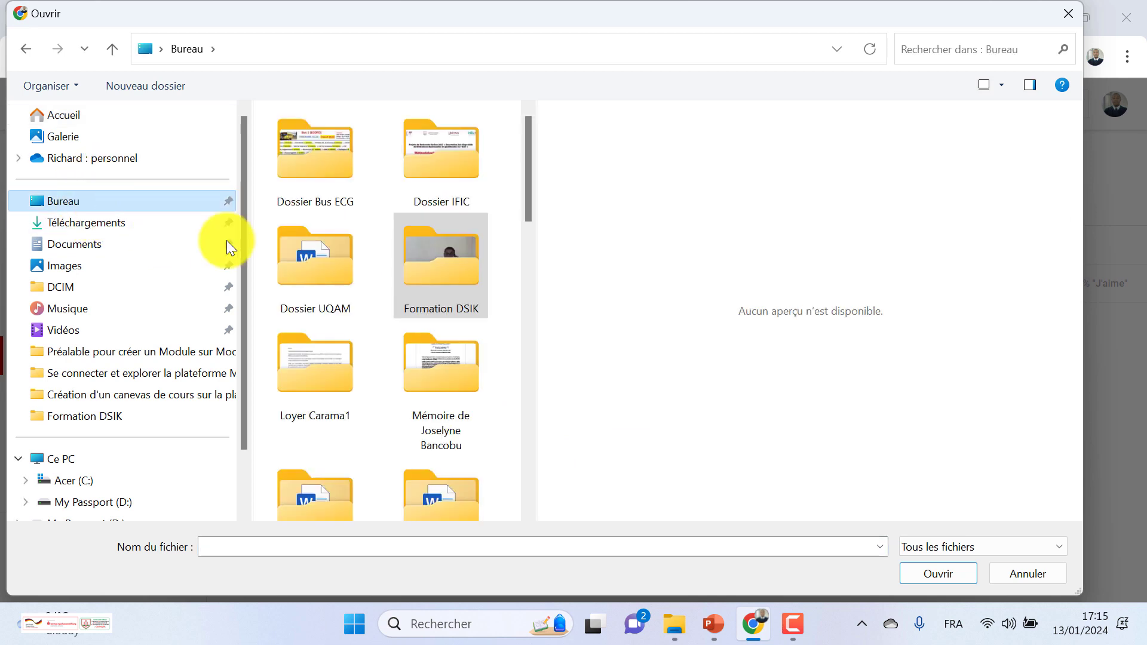
scroll(360, 324, down, 10)
scroll(408, 317, up, 6)
scroll(448, 316, down, 6)
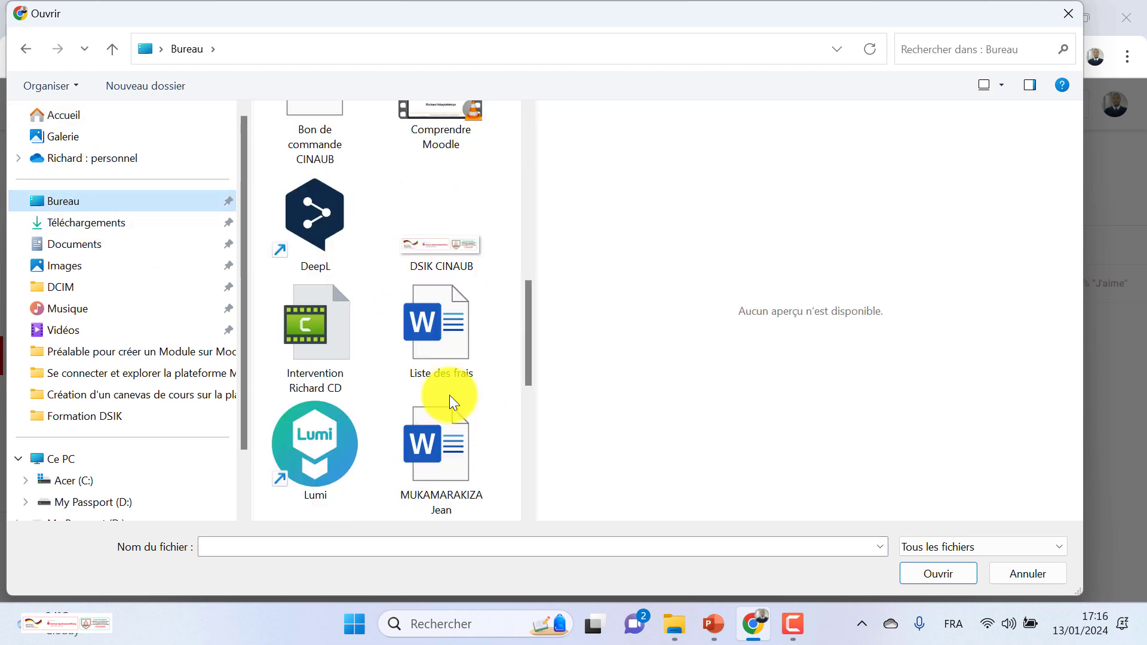
scroll(467, 308, up, 3)
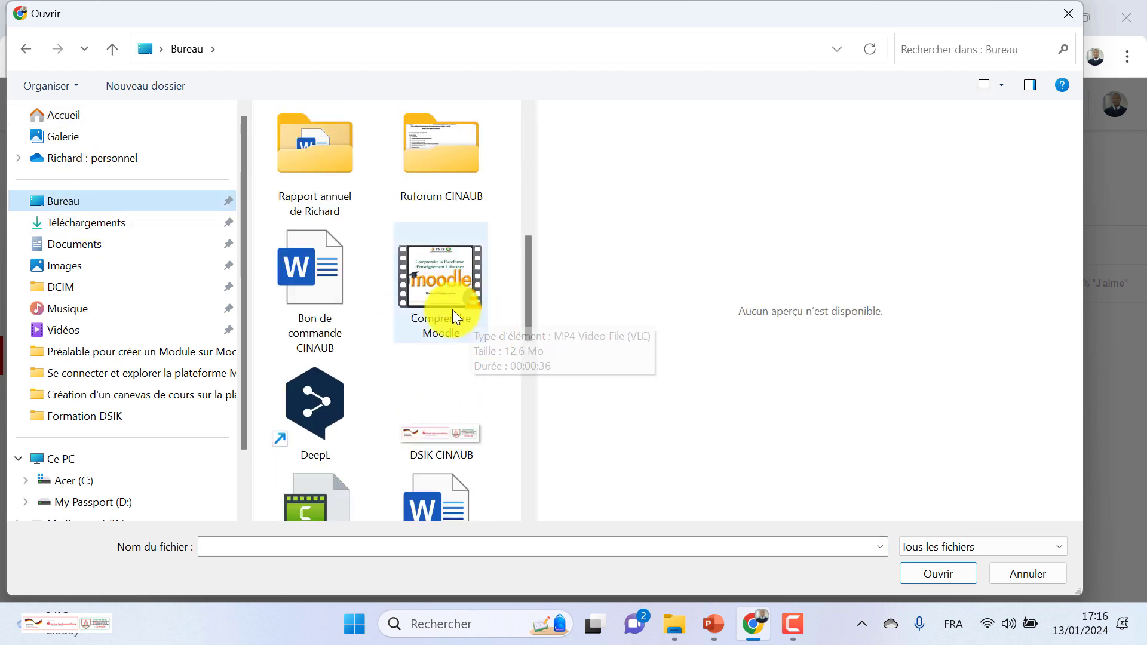
click(417, 285)
double_click(425, 279)
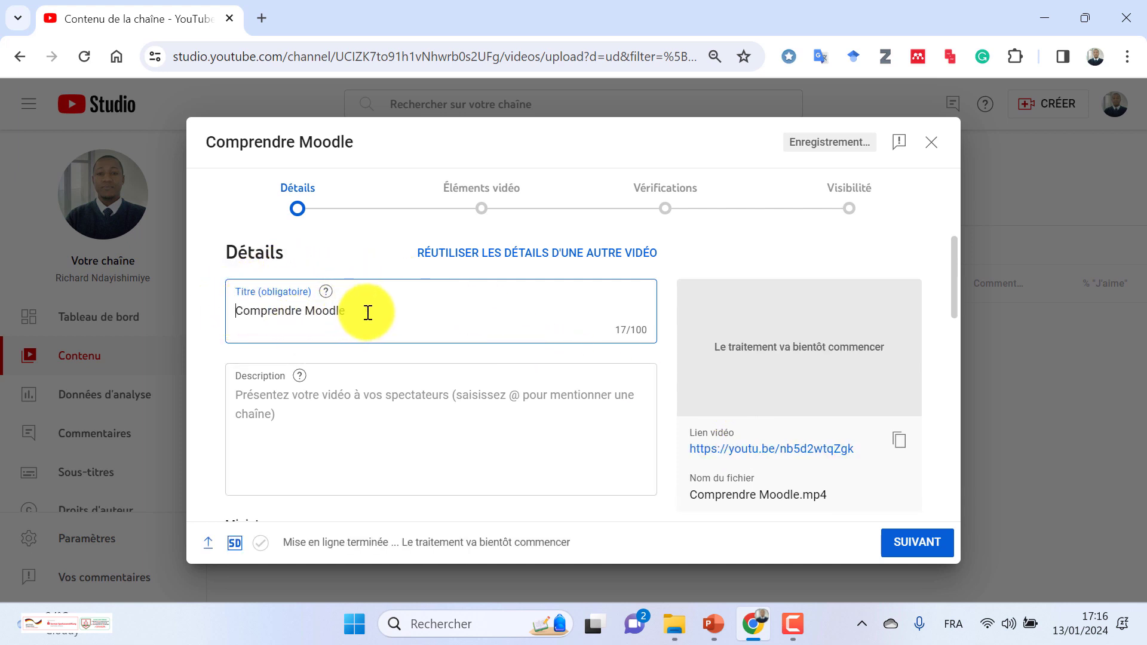
Step: Enter "Description" as the video's description
scroll(404, 367, down, 1)
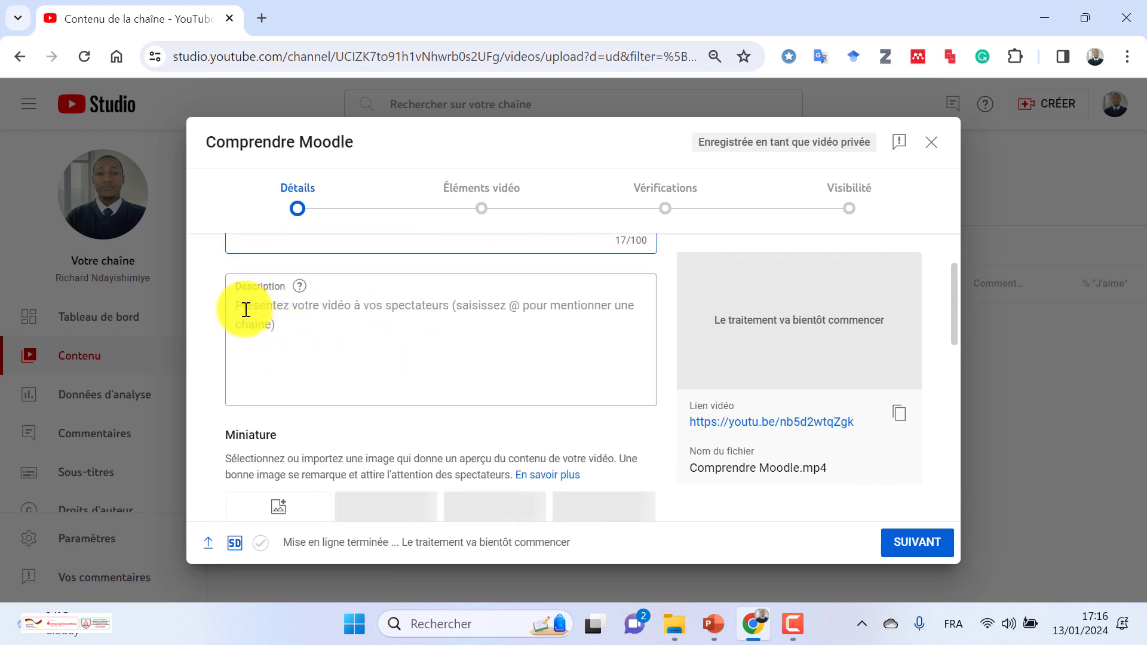
scroll(261, 305, up, 1)
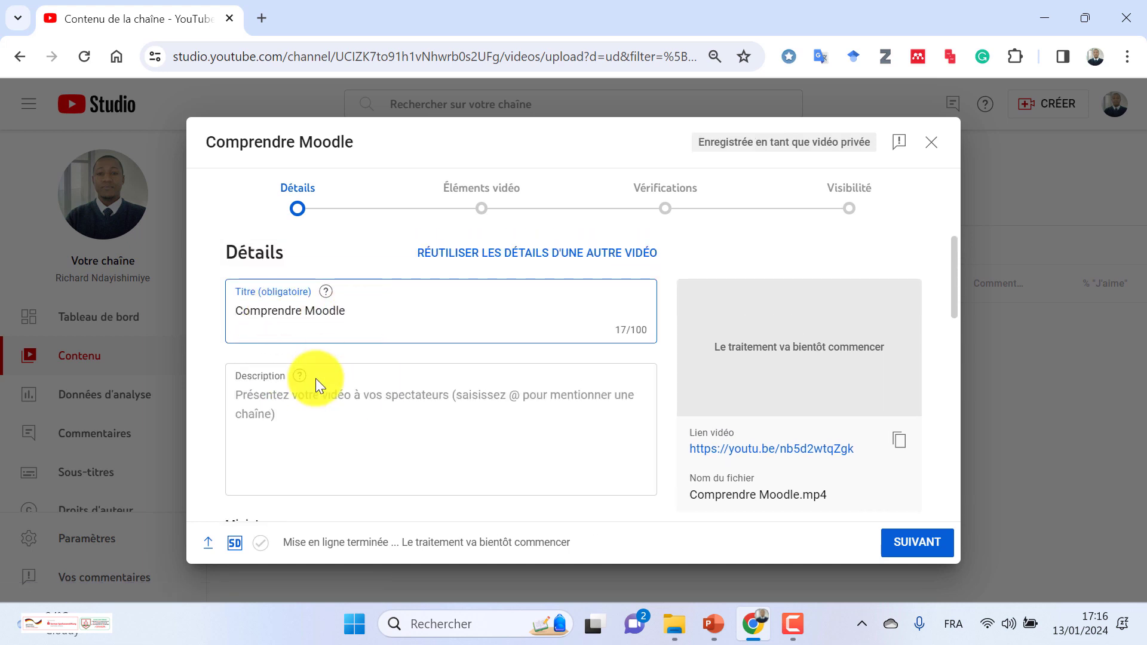
click(302, 388)
text(D)
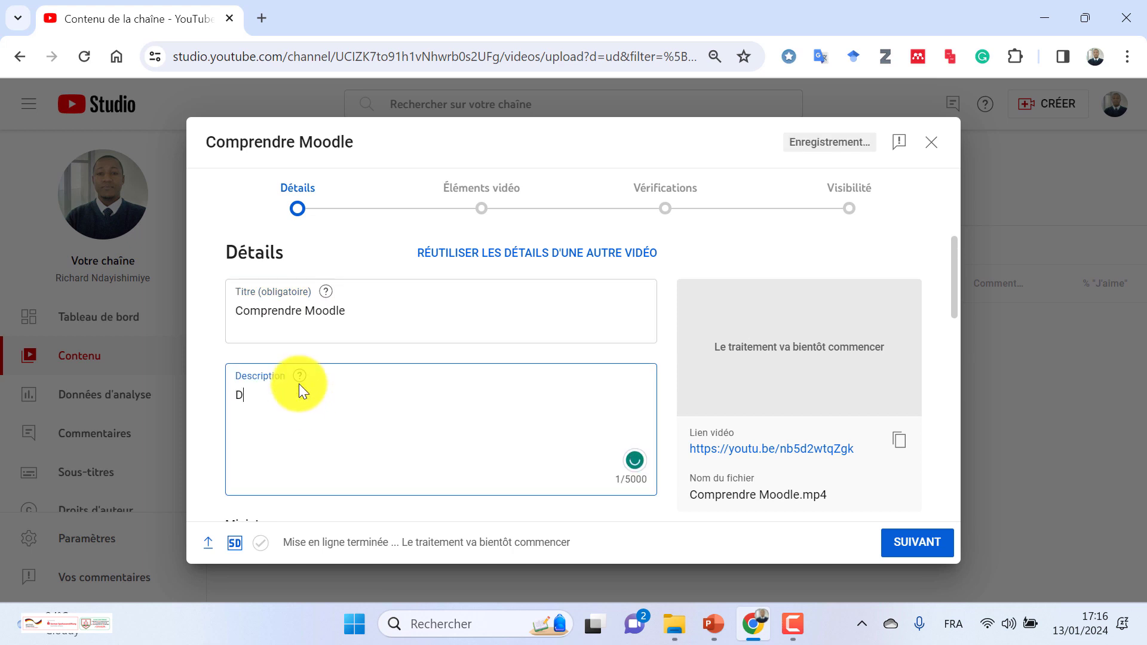
text(escription)
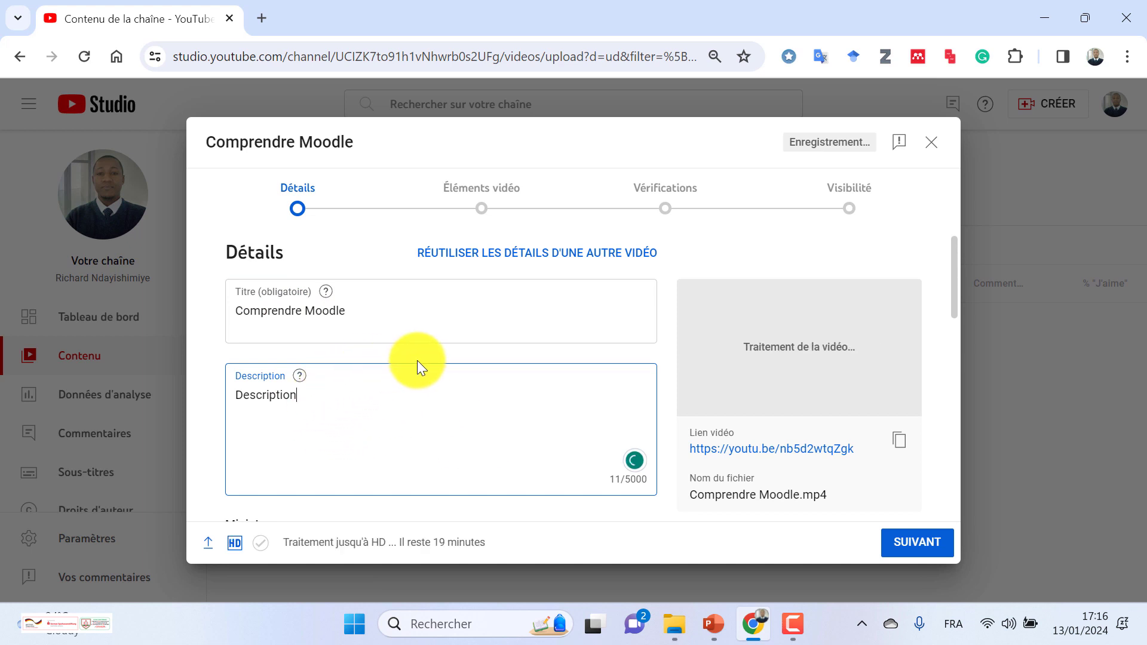
Step: Import the DSIK CINAUB image from the Bureau folder as the video's thumbnail
scroll(466, 369, down, 3)
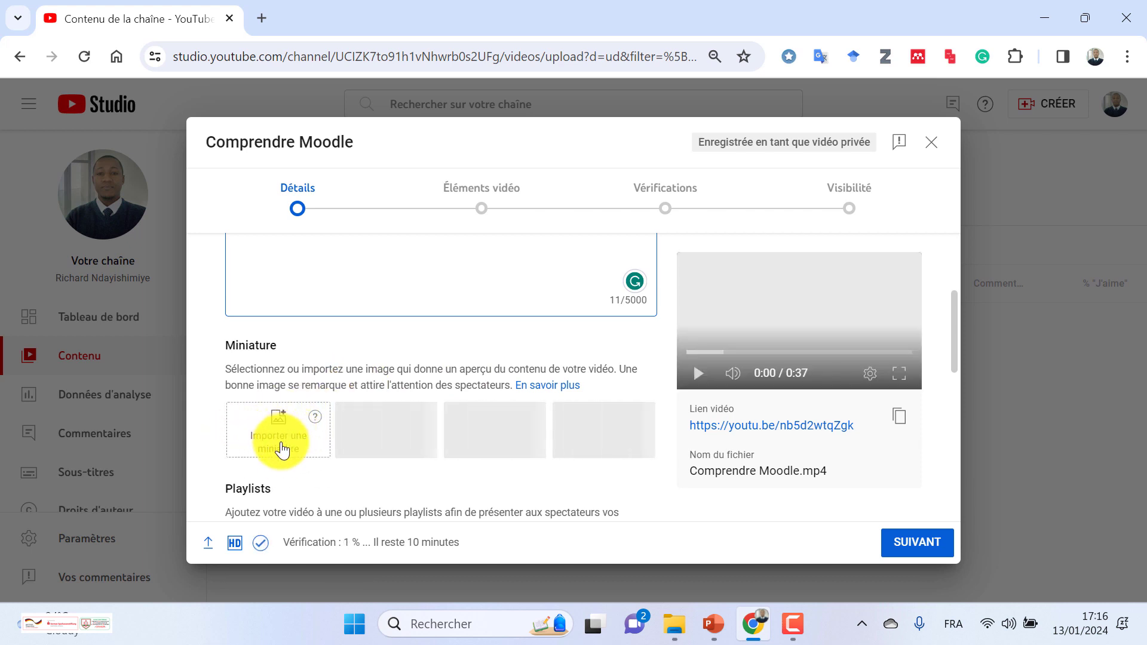
click(272, 424)
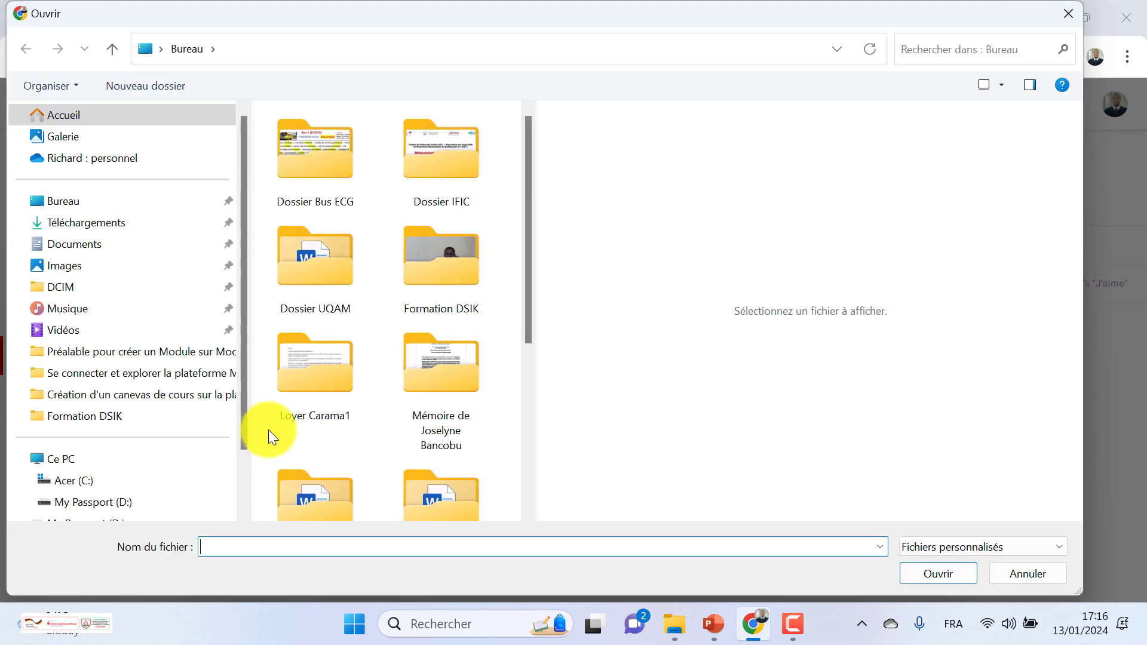
scroll(419, 317, down, 5)
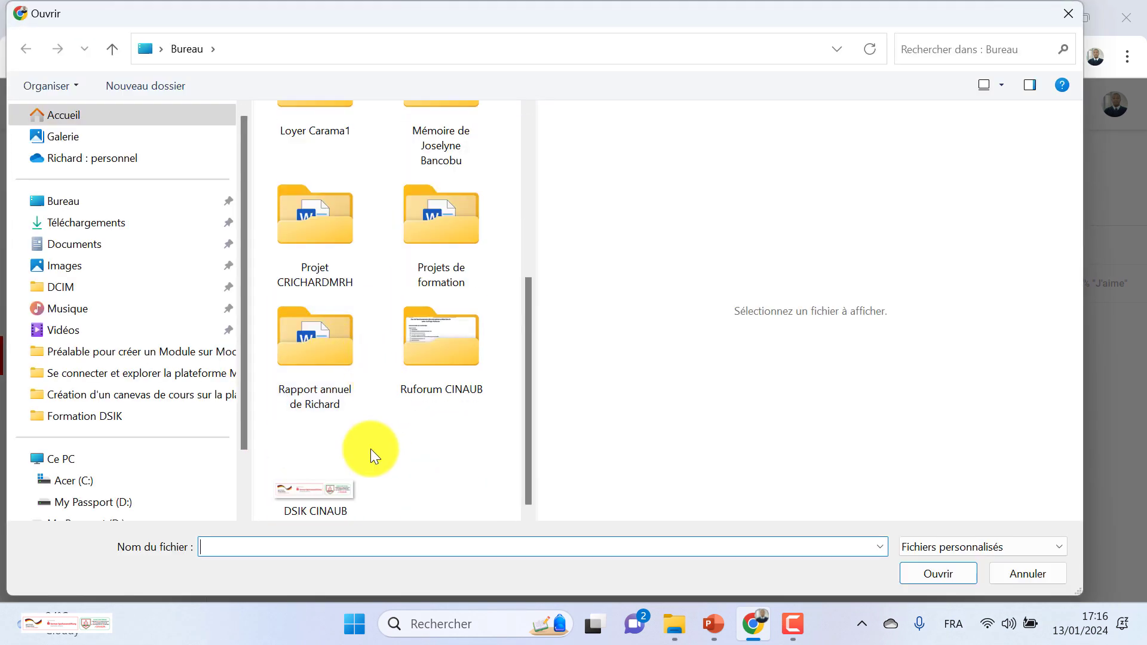
double_click(299, 490)
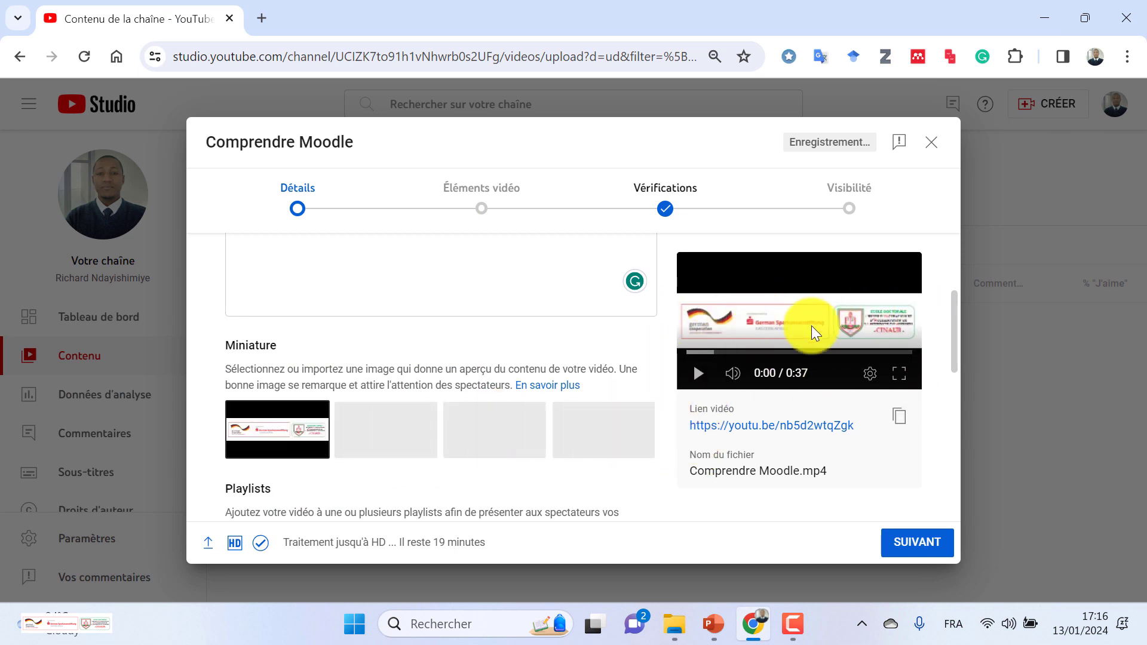
Step: Proceed through the Détails, Éléments vidéo and Vérifications stages to the video's visibility settings
scroll(340, 415, down, 5)
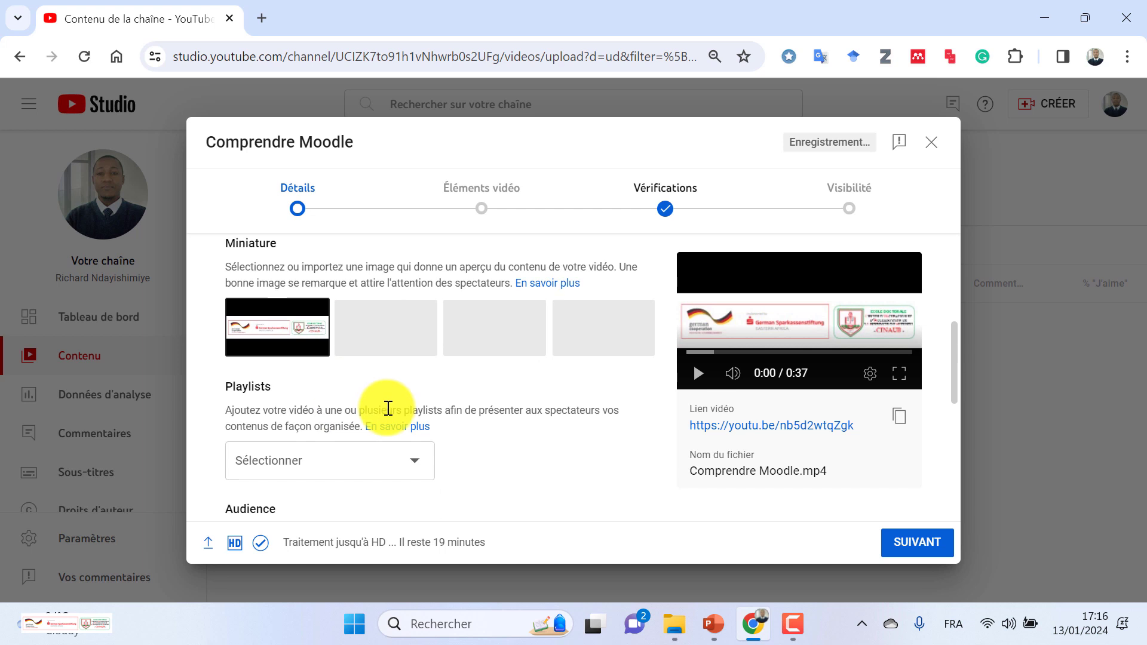
scroll(398, 406, down, 3)
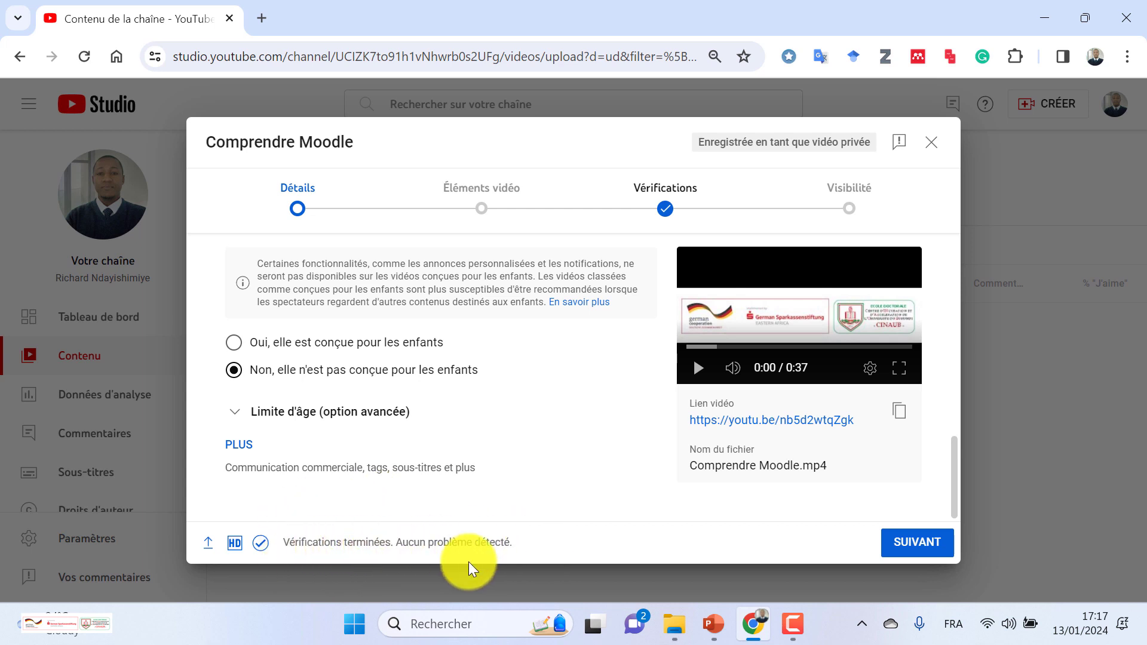
click(917, 542)
scroll(512, 394, down, 1)
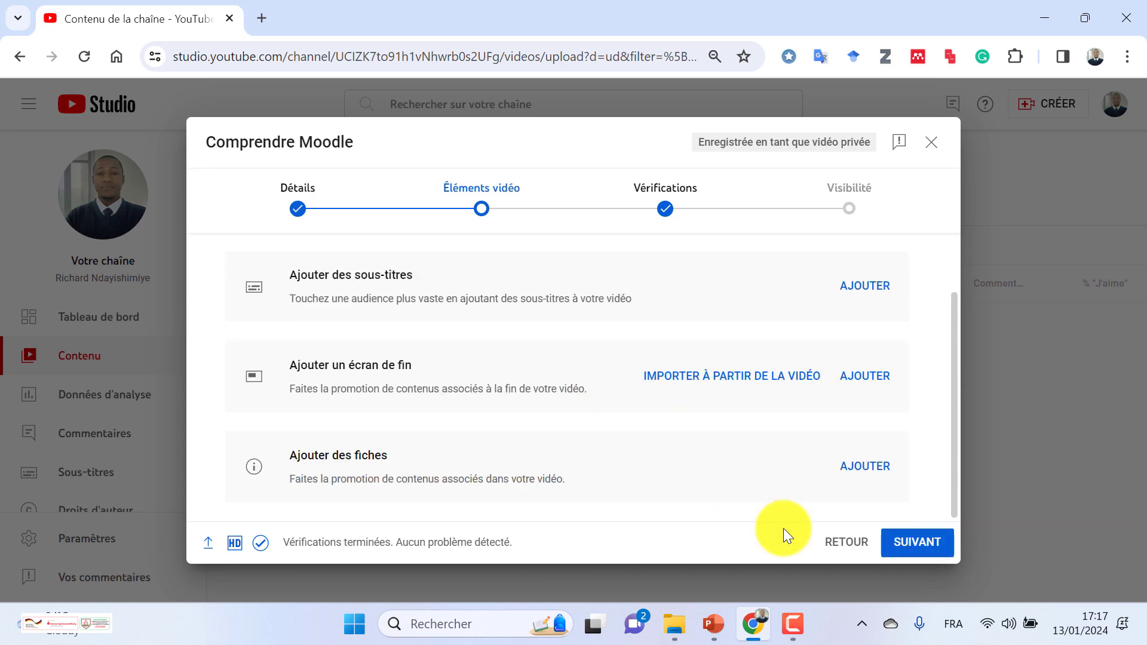
click(902, 544)
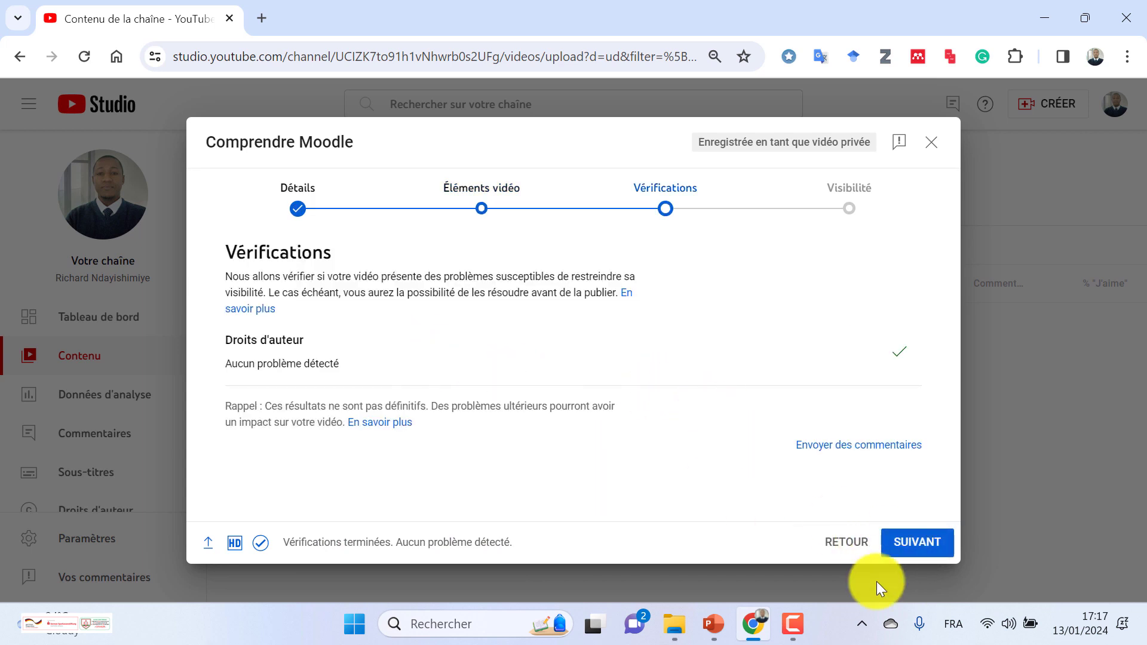
click(916, 543)
Step: Try the Privée and Non répertoriée visibility options and return the video to Publique
scroll(432, 355, down, 1)
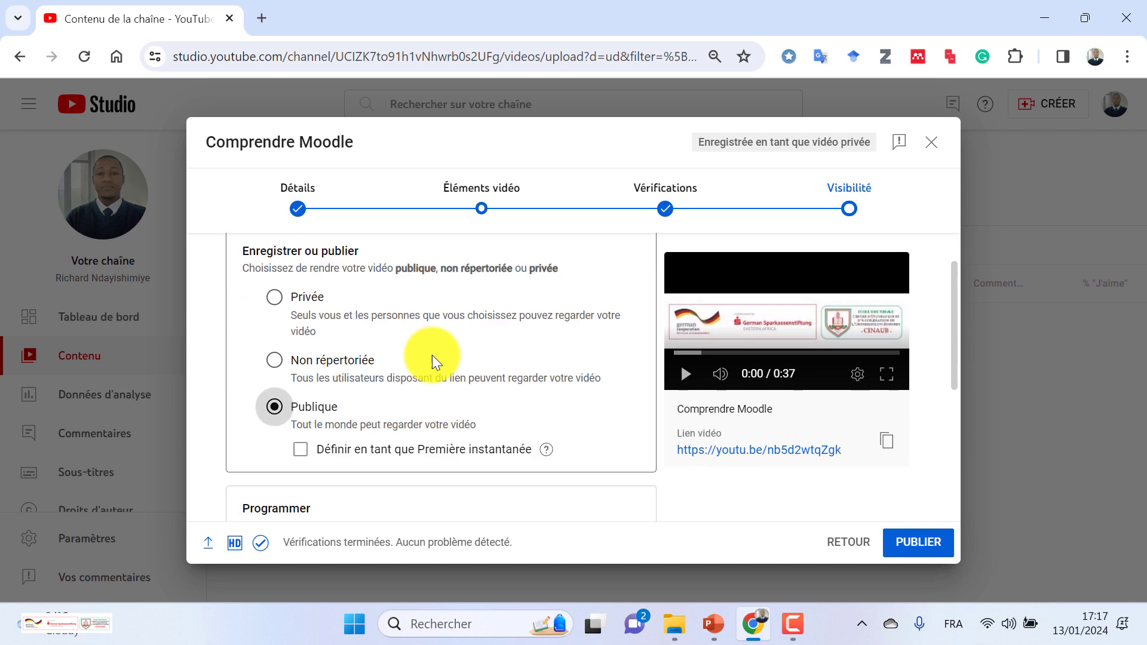
scroll(433, 356, up, 1)
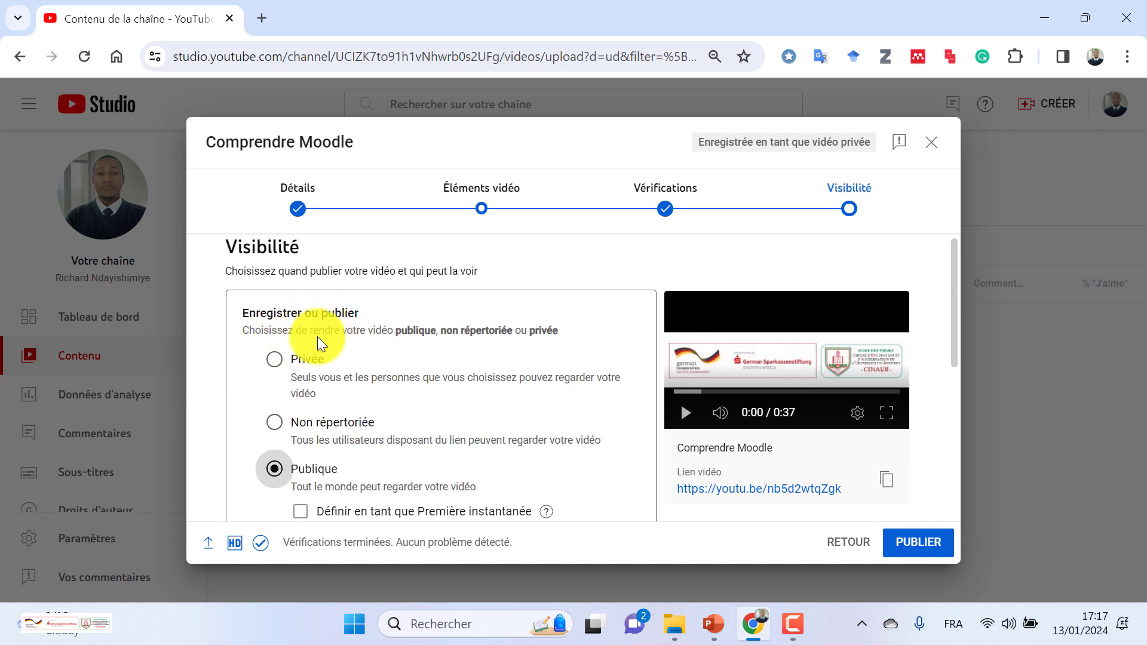
click(275, 360)
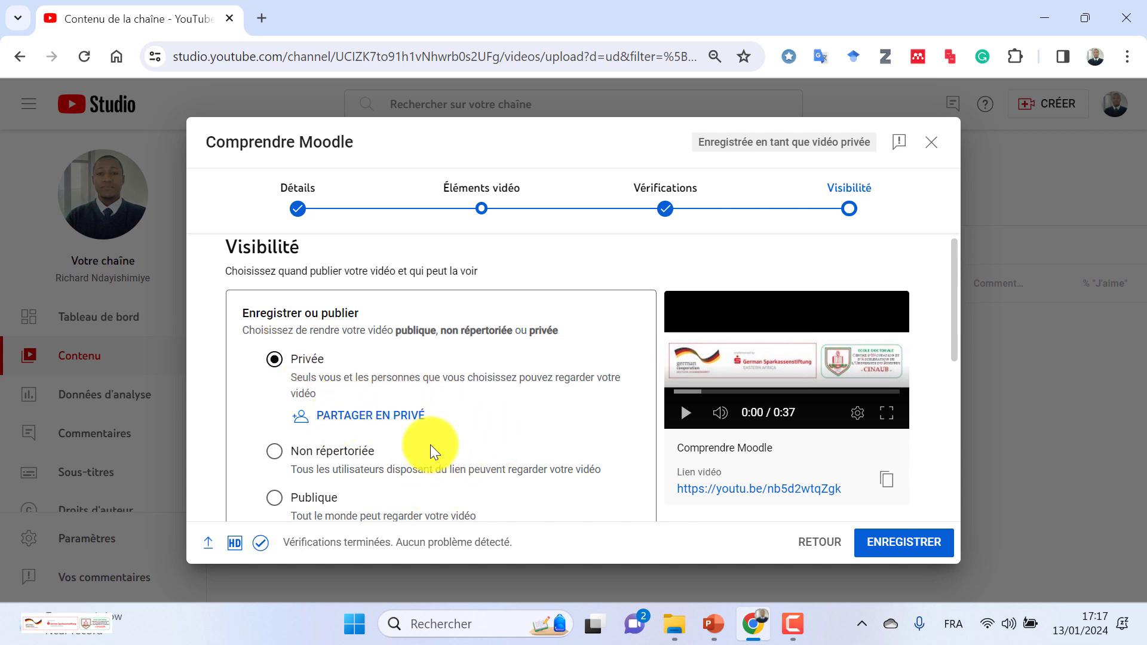
click(270, 452)
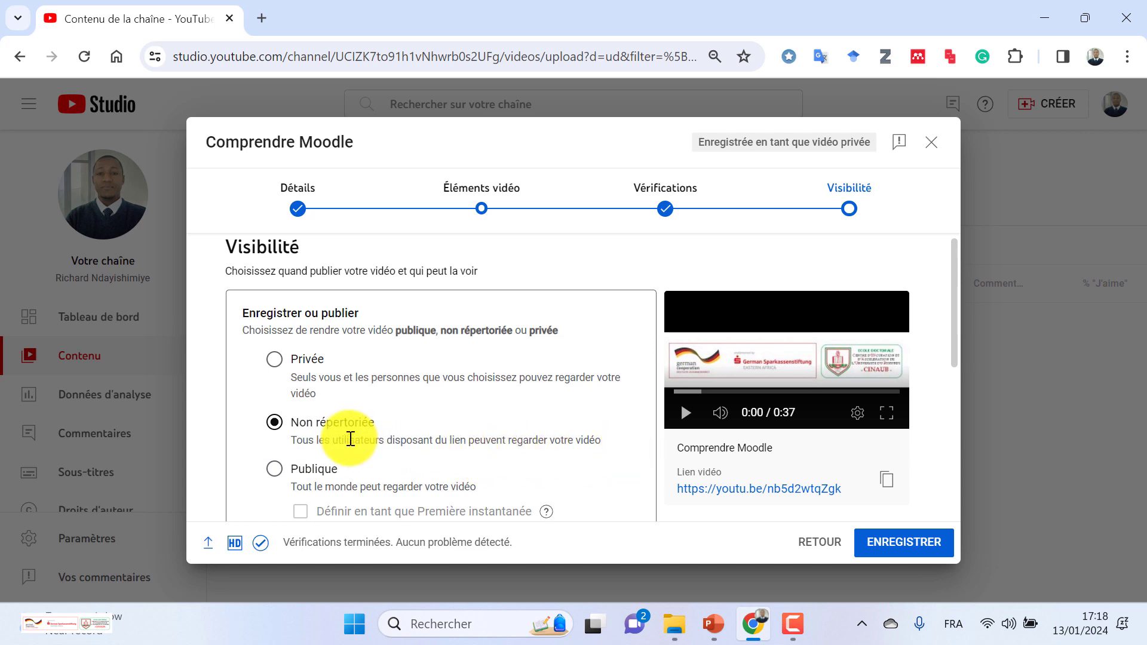
click(274, 471)
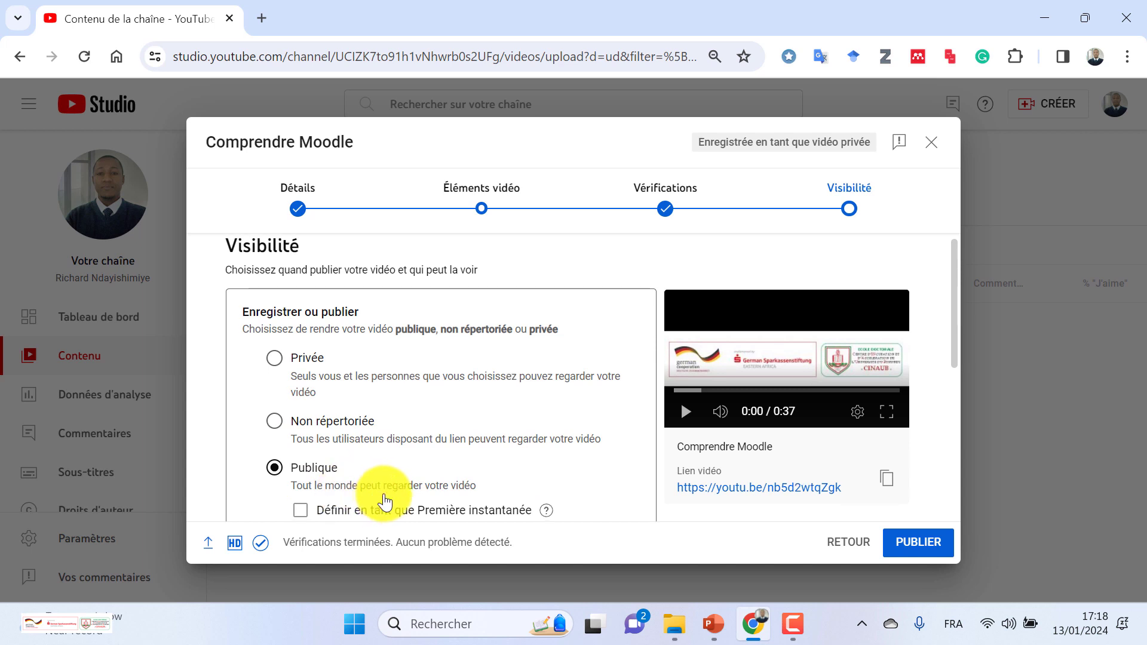
Step: Program the video's public release for 15 janv. 2024 at 07:15
scroll(428, 434, down, 3)
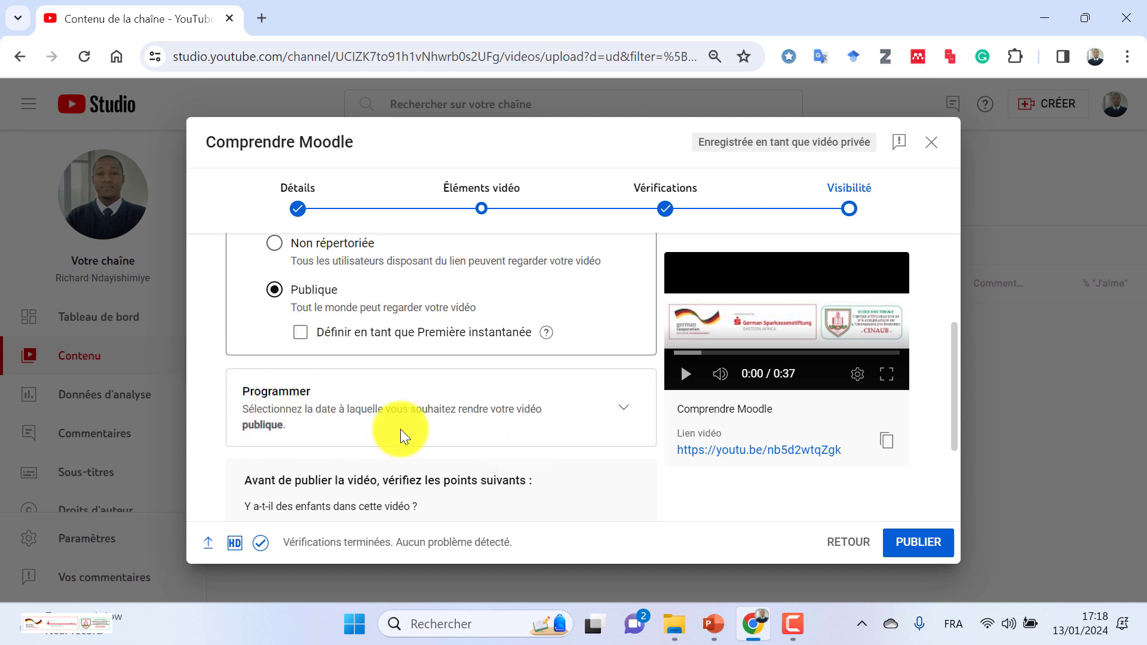
click(623, 415)
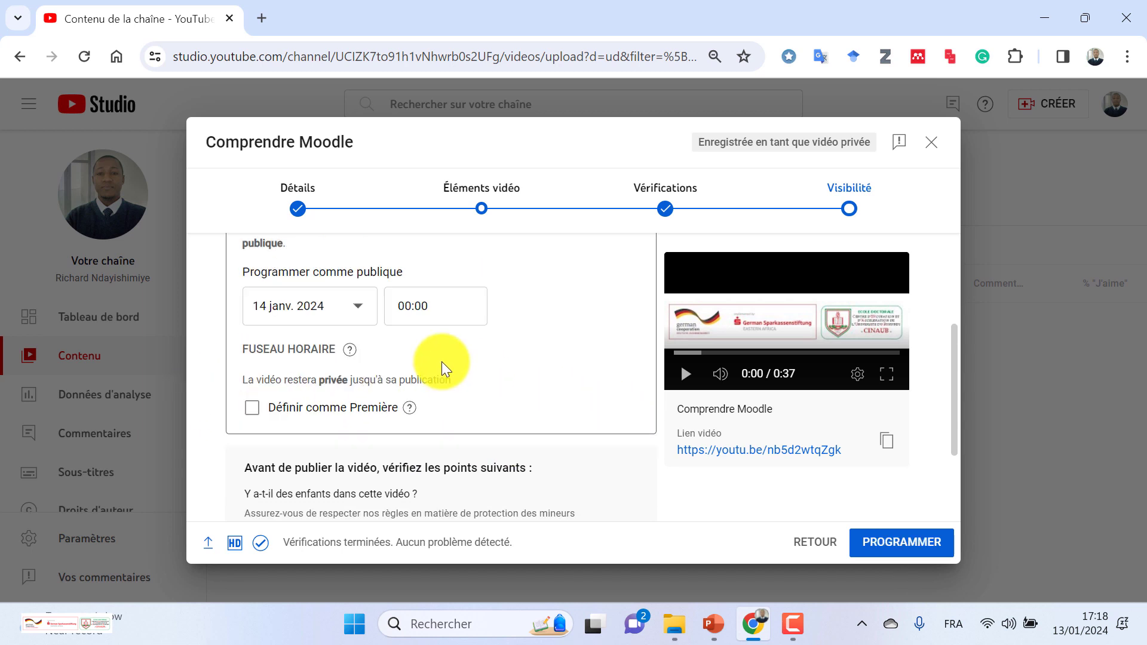
click(347, 306)
click(181, 443)
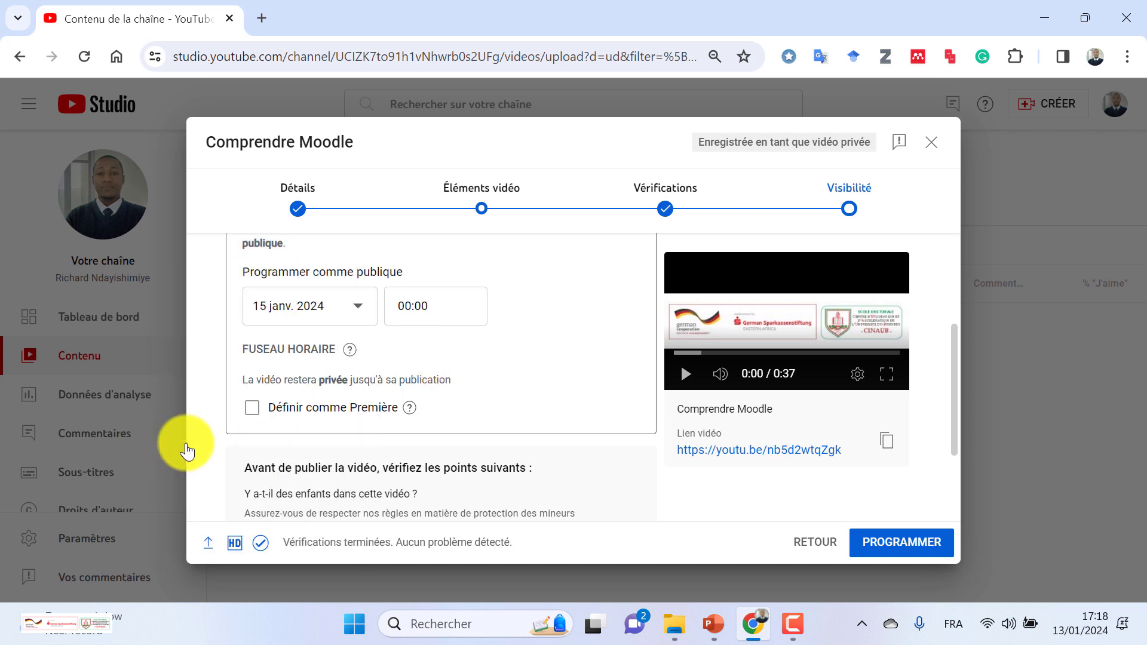
click(410, 309)
scroll(412, 487, down, 10)
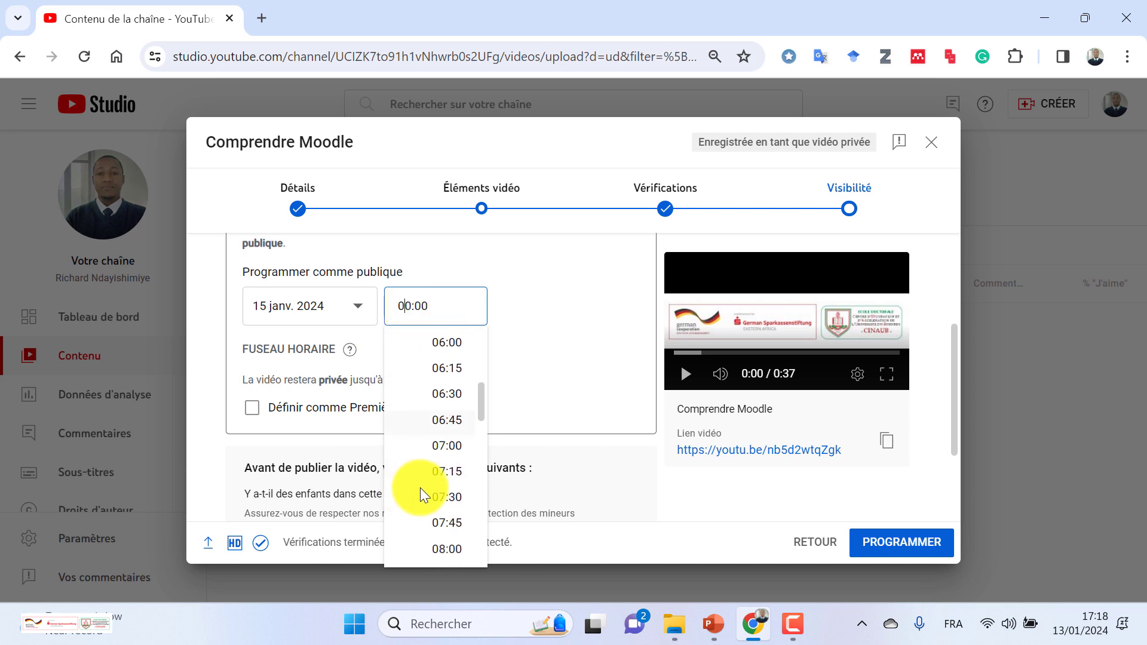
click(445, 457)
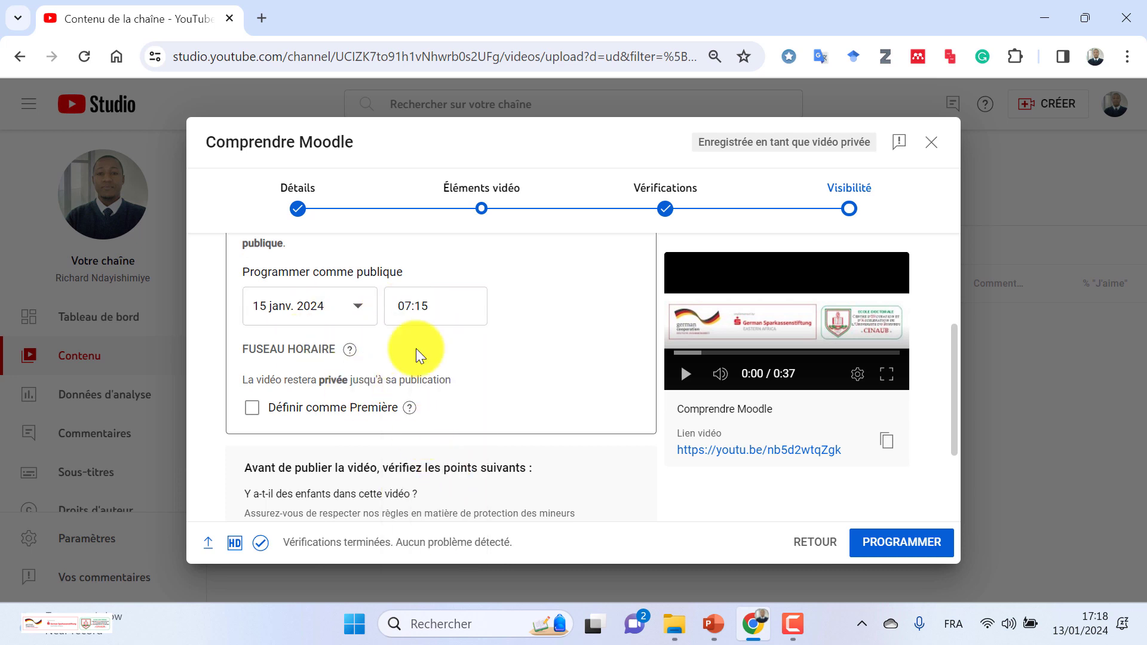
Step: Define the video as a Première, submit its scheduling and close the sharing dialog
click(254, 410)
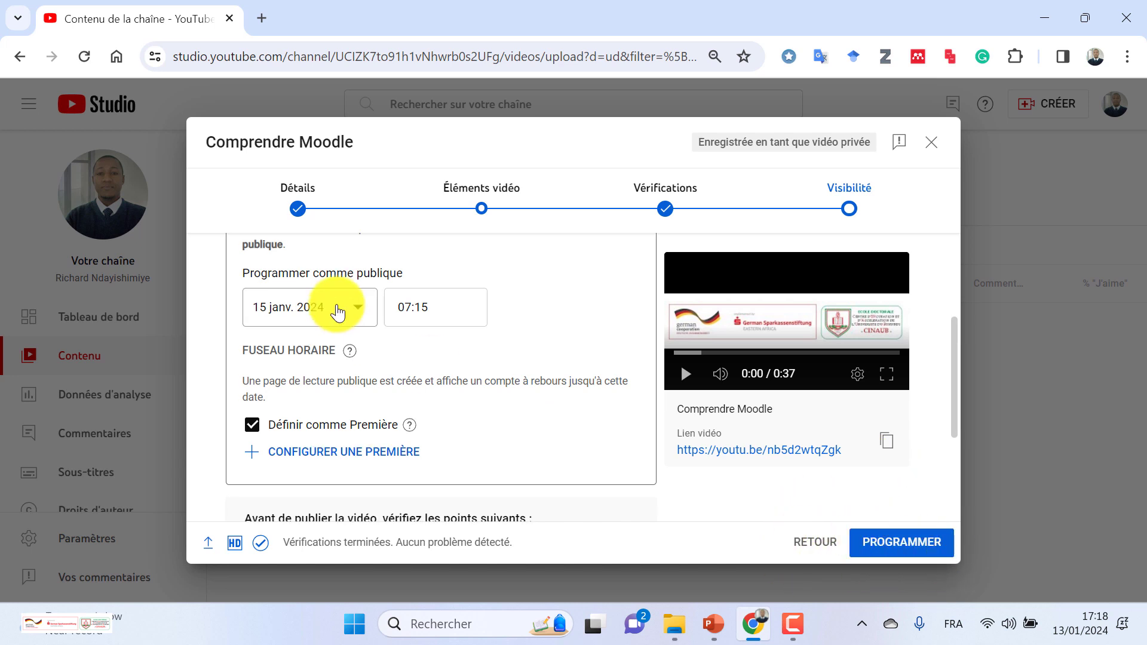
scroll(335, 302, up, 3)
scroll(340, 302, down, 3)
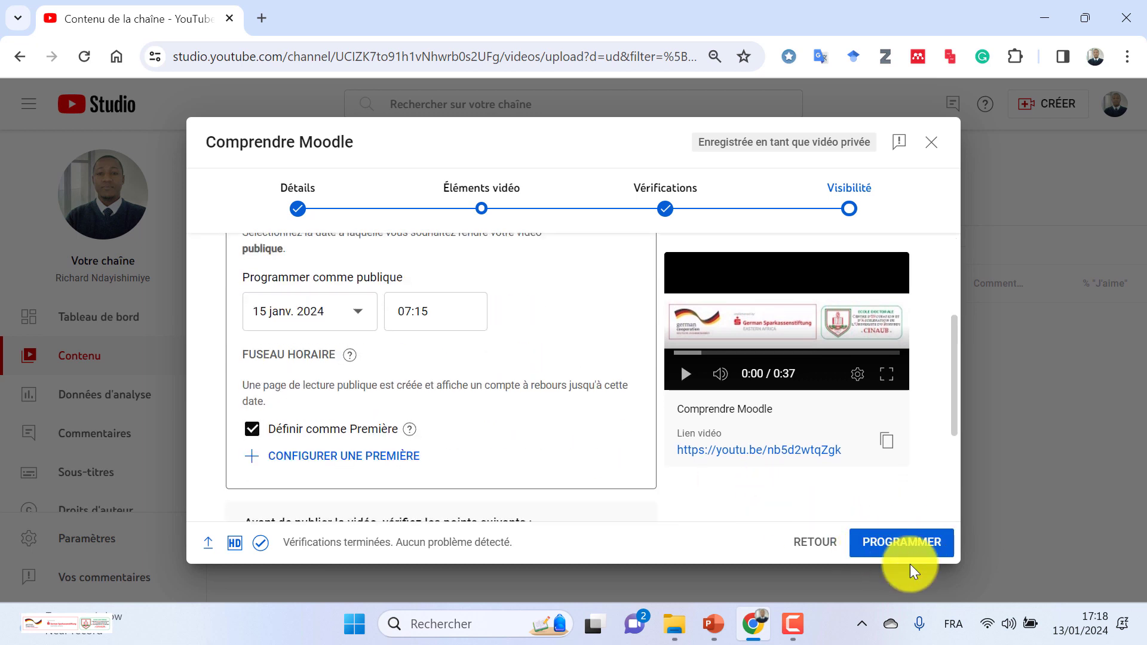
click(894, 543)
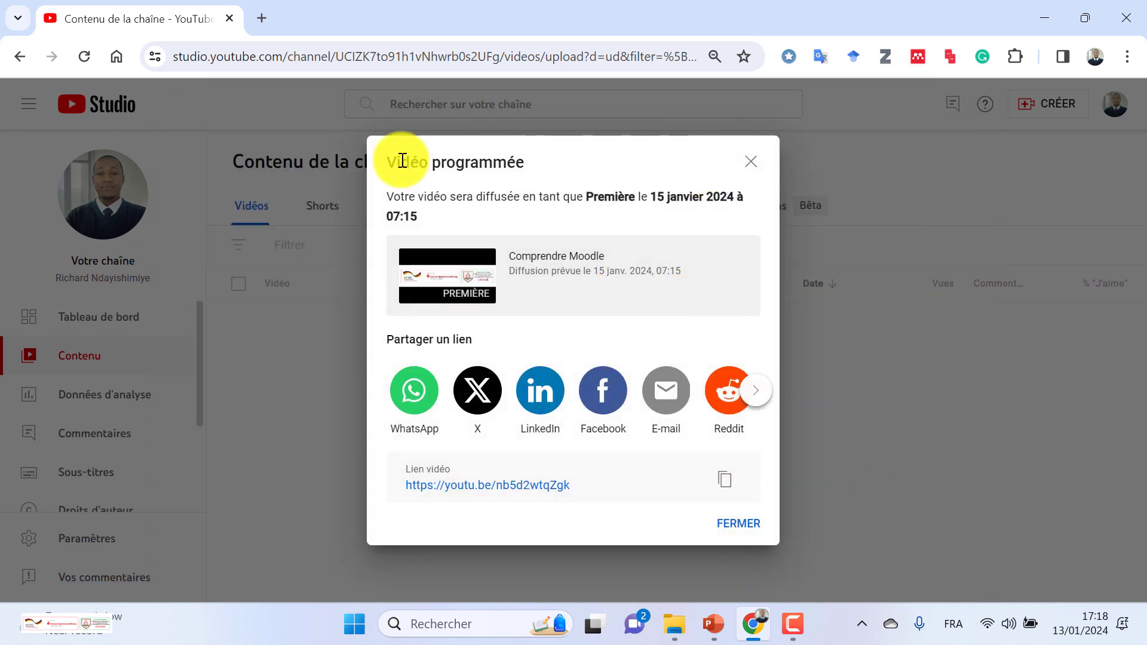
click(739, 524)
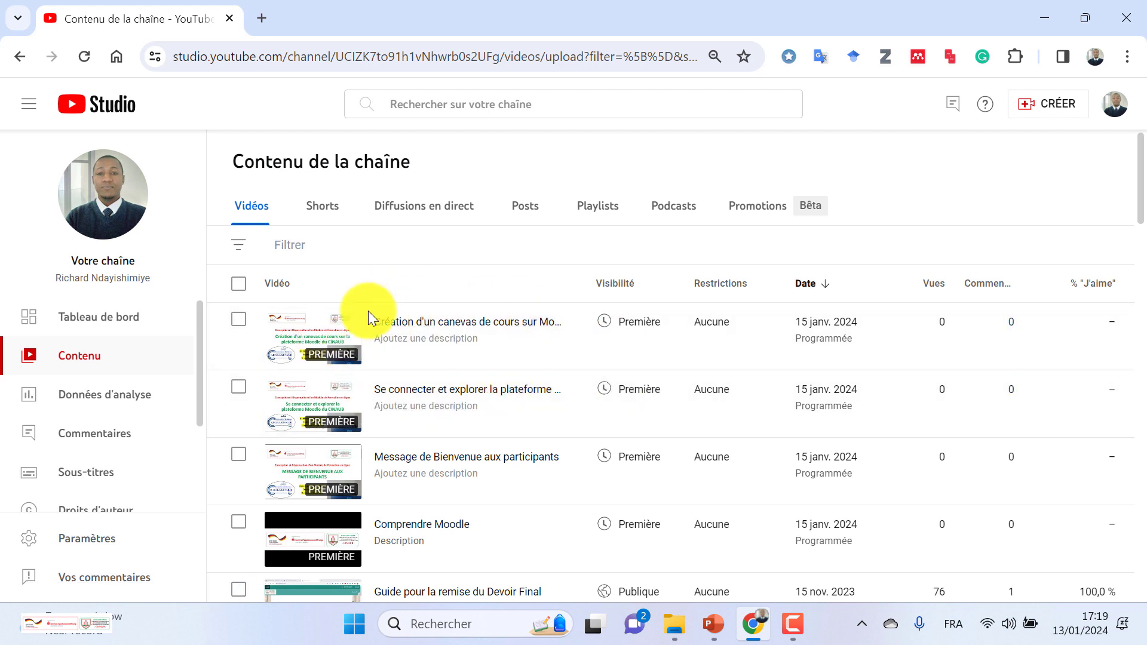
Step: Review the channel's video list, including Comprendre Moodle, and close the browser
scroll(504, 371, down, 10)
scroll(504, 370, up, 12)
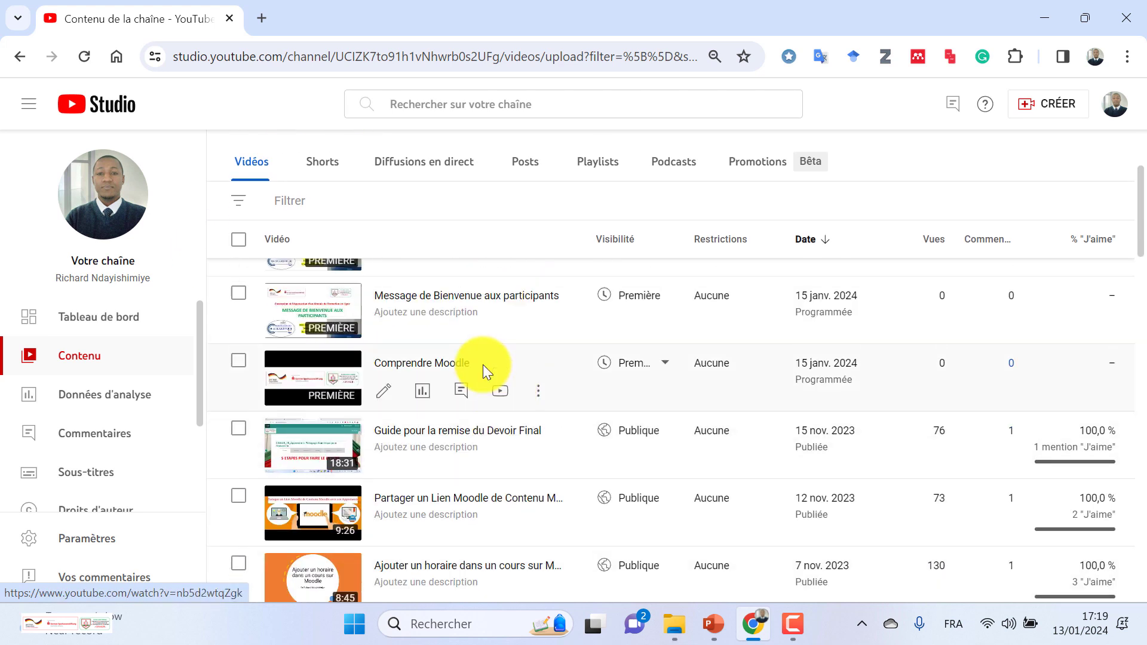
scroll(430, 382, down, 5)
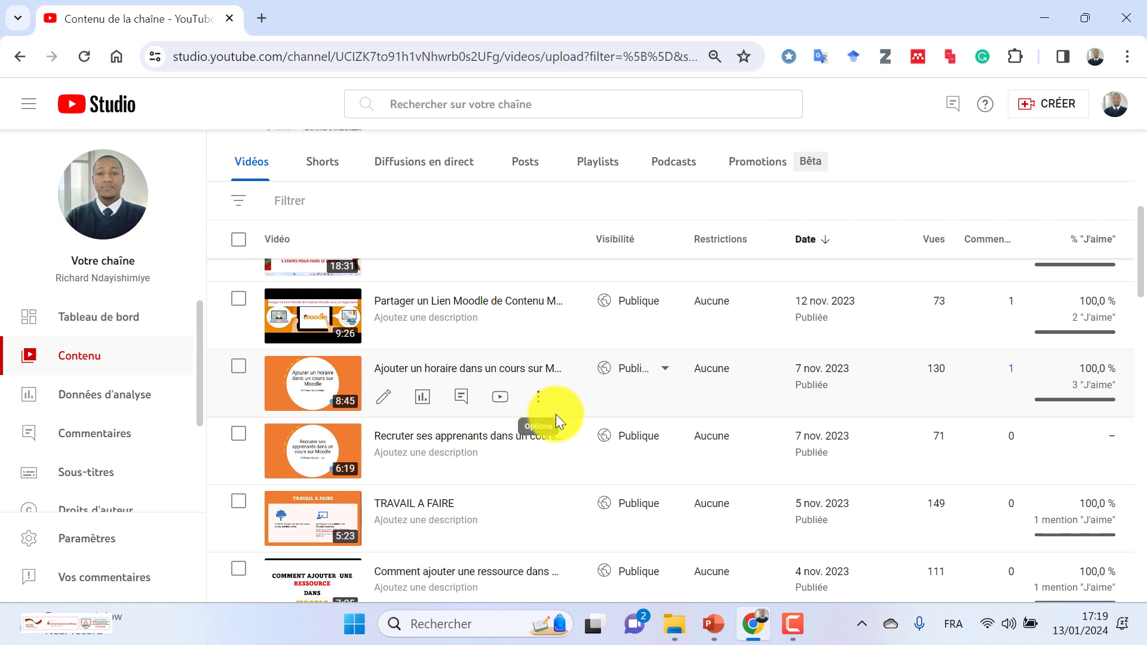
scroll(548, 413, up, 5)
click(1129, 17)
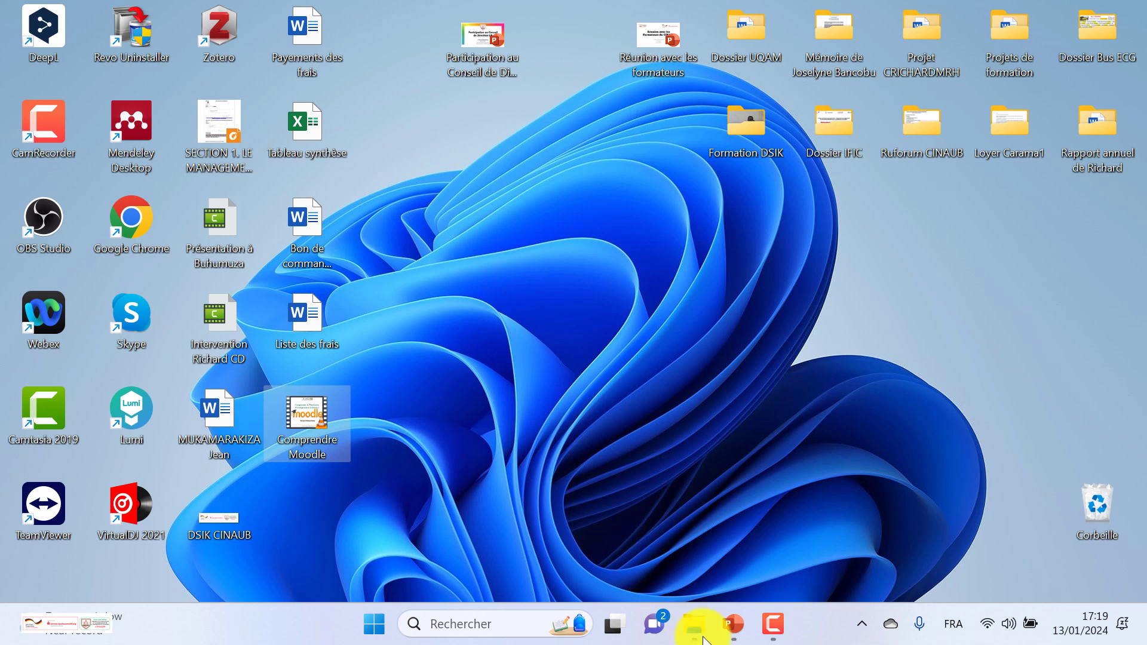
click(773, 623)
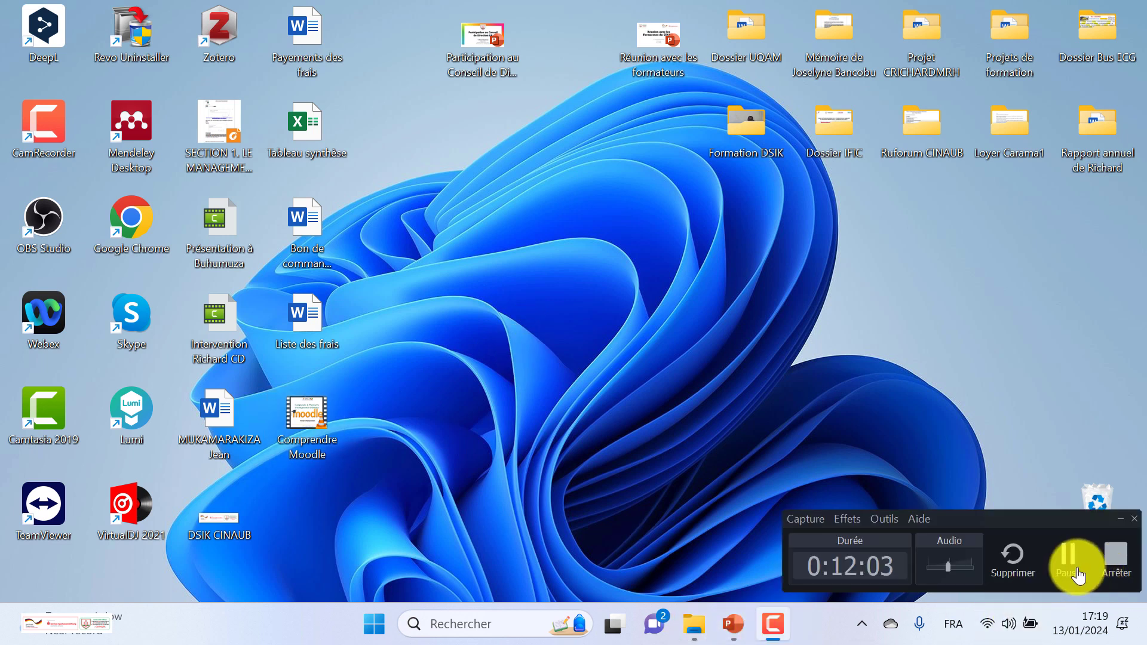